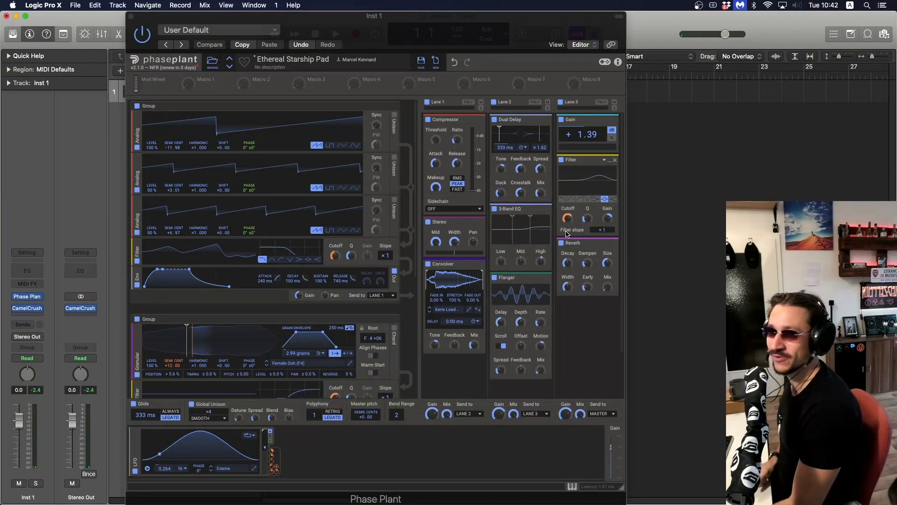
- Disable effect lanes 3, 2 and 1 so the generators play without any effects
click(560, 101)
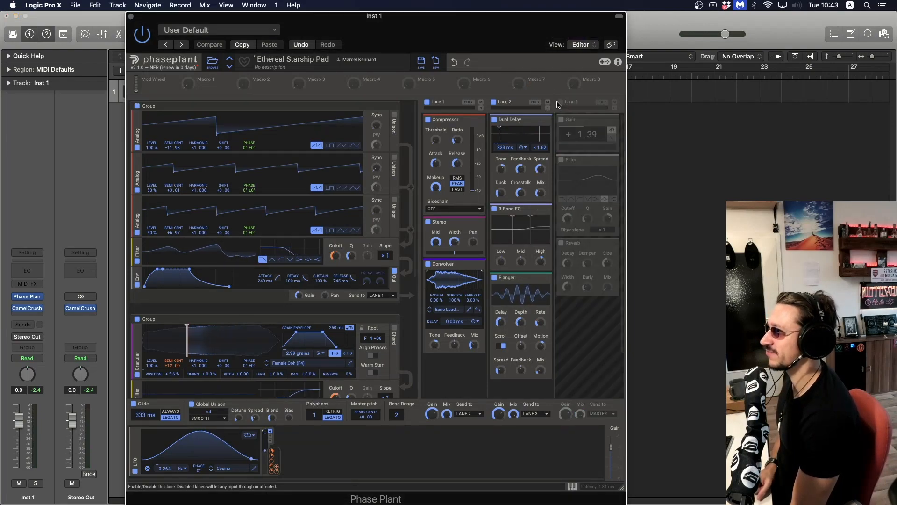
click(494, 102)
click(427, 102)
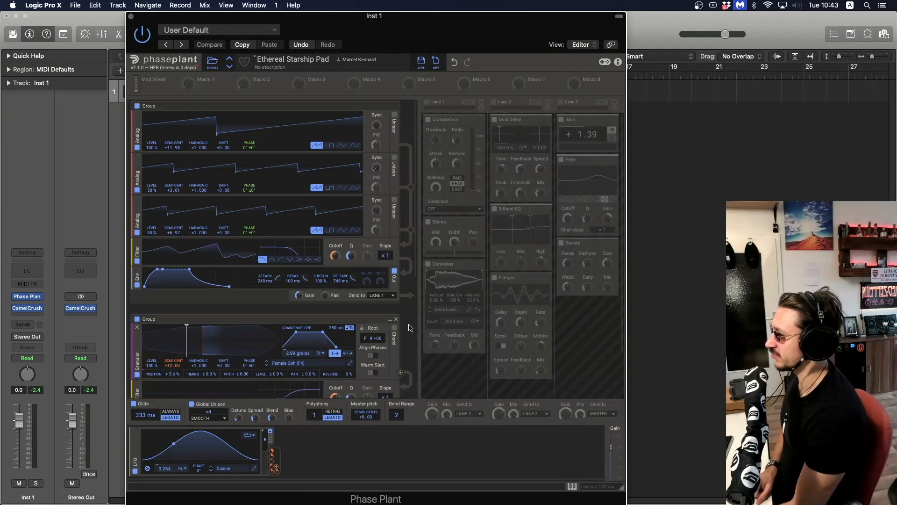
- Turn off Global Unison along with the noise and granular generator groups, leaving only the analog oscillator group enabled
scroll(410, 327, down, 7)
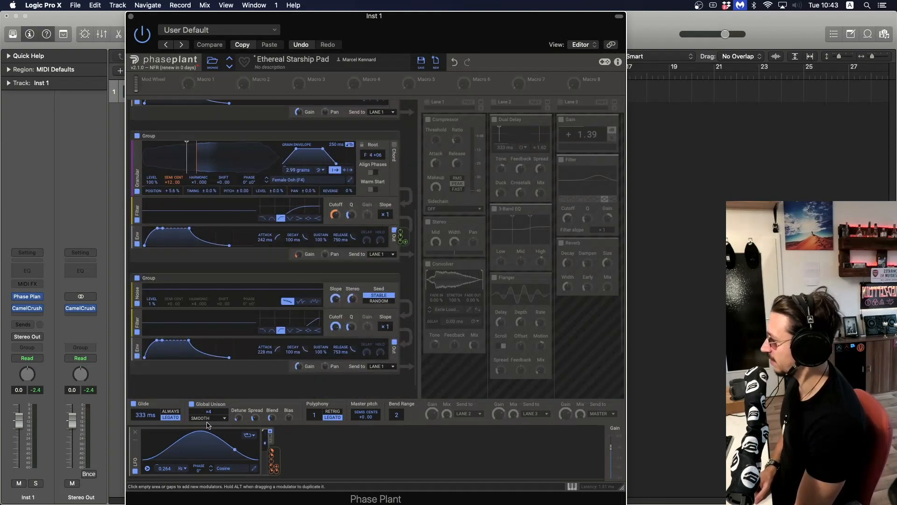
click(191, 404)
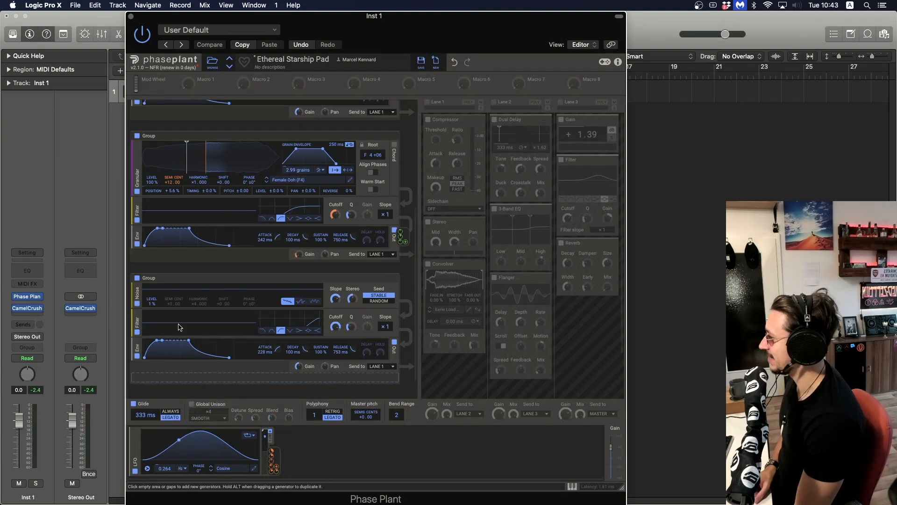
click(137, 278)
scroll(142, 318, up, 7)
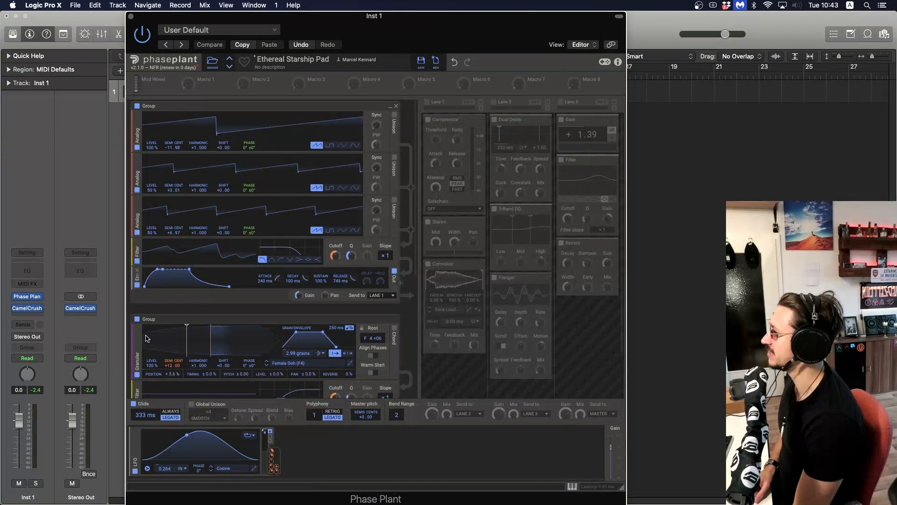
click(137, 318)
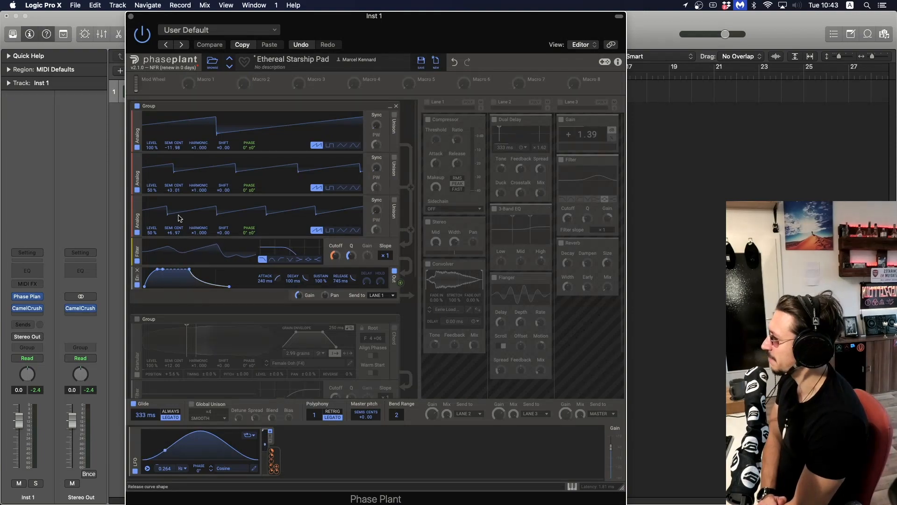
- Disable the analog oscillator group and enable it again
click(137, 106)
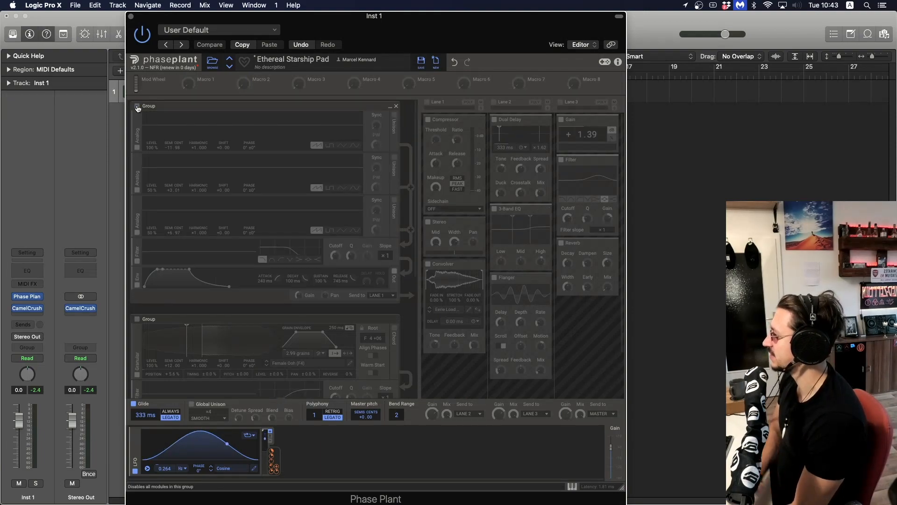
scroll(186, 281, down, 5)
scroll(186, 282, up, 5)
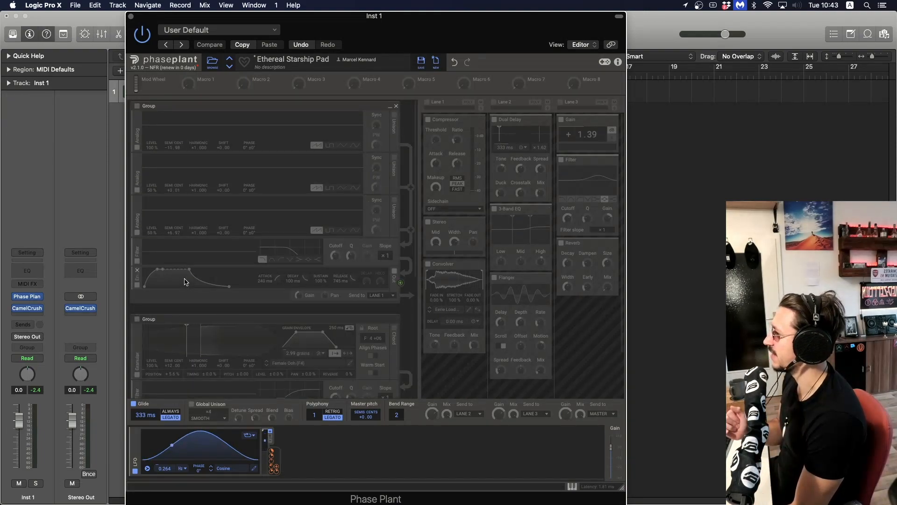
click(137, 107)
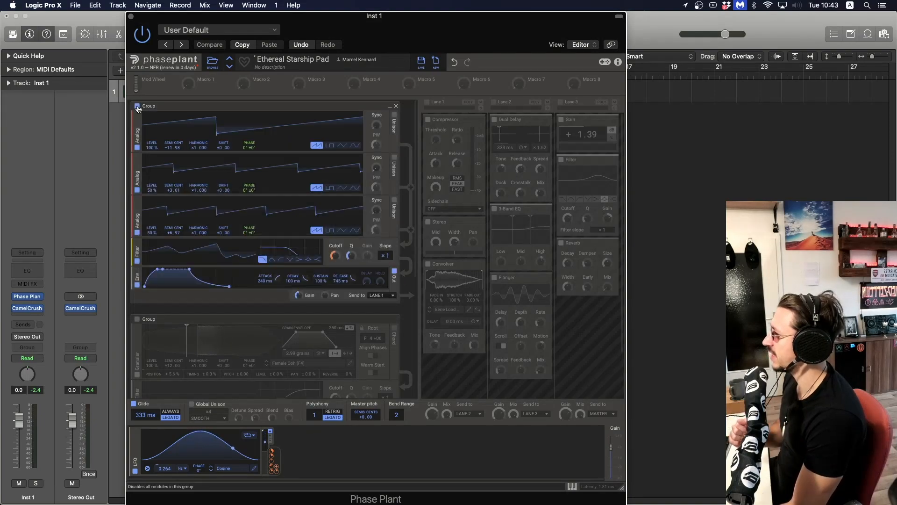
- Enable the granular group and review its Female Ooh (F4) sample, filter and envelope, then disable the group again
click(138, 320)
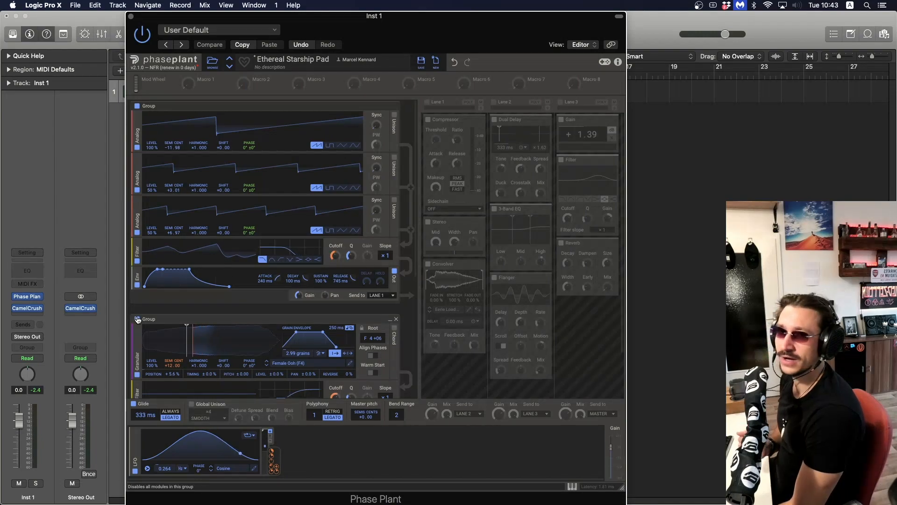
scroll(204, 317, down, 1)
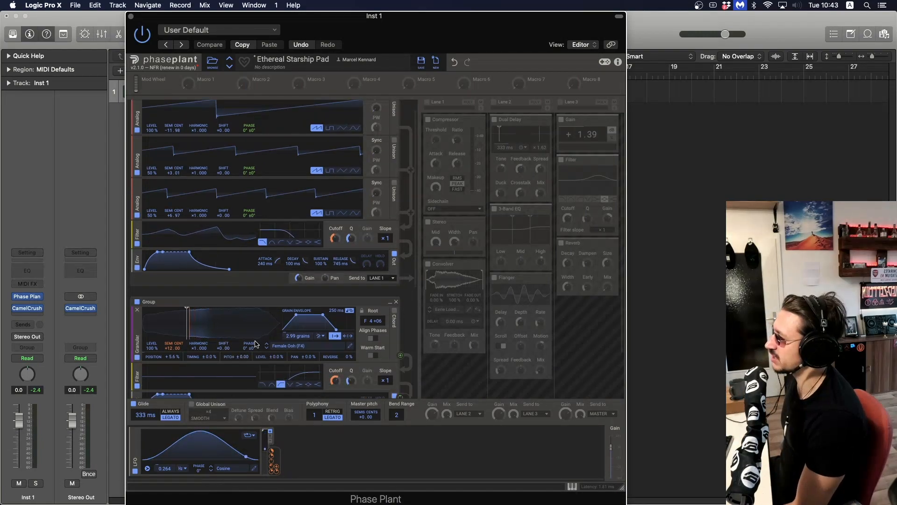
scroll(278, 353, down, 1)
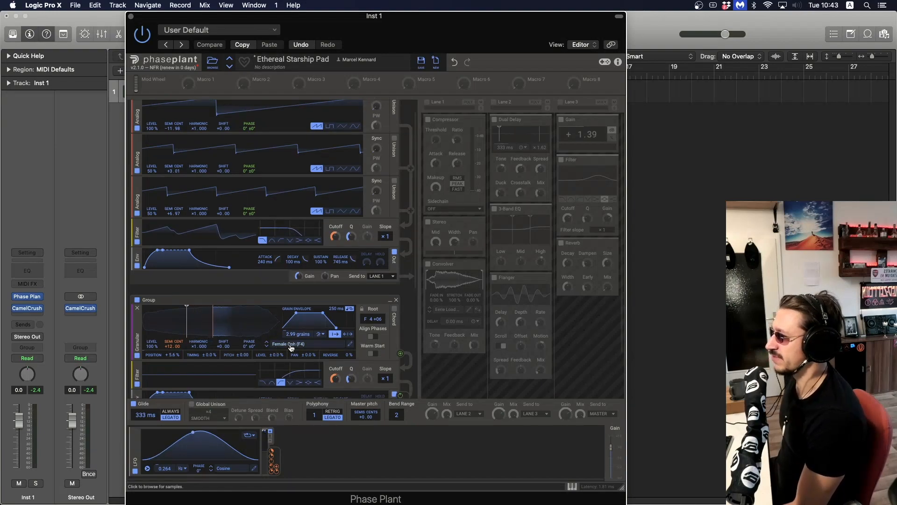
scroll(291, 347, down, 1)
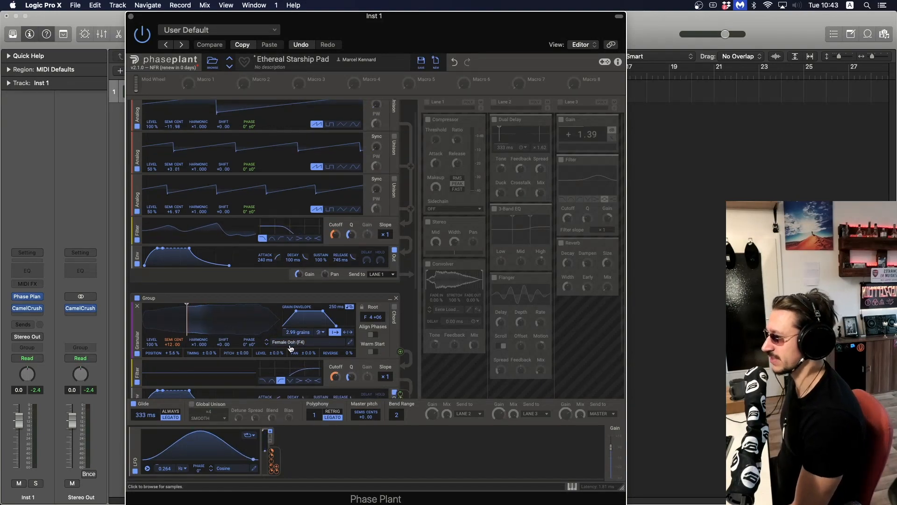
scroll(290, 347, down, 8)
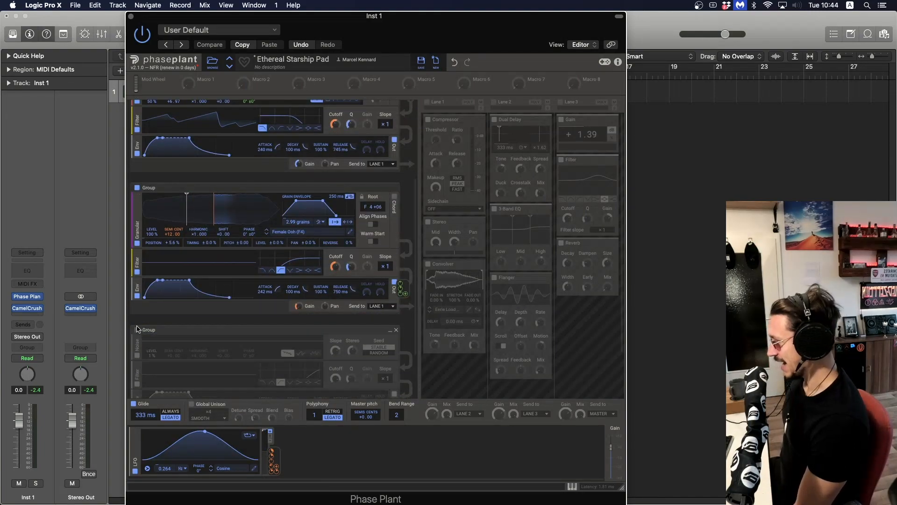
scroll(138, 329, up, 6)
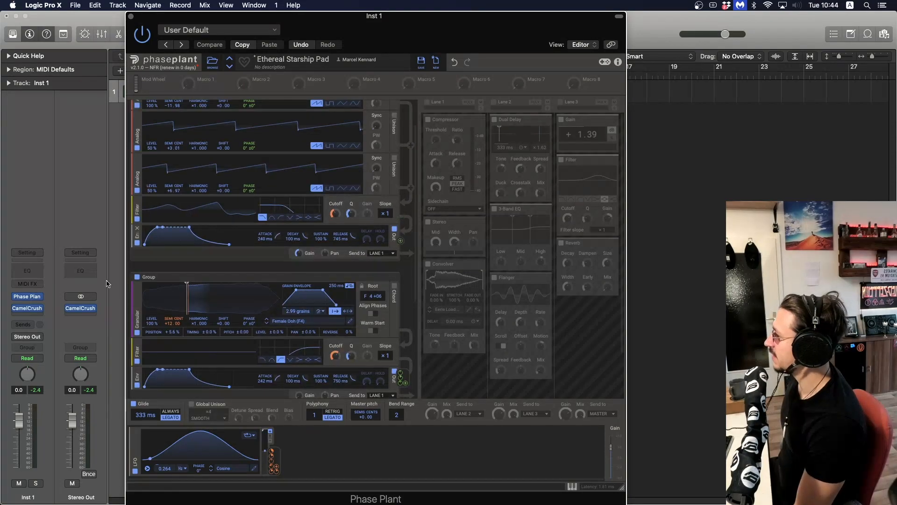
scroll(233, 263, up, 3)
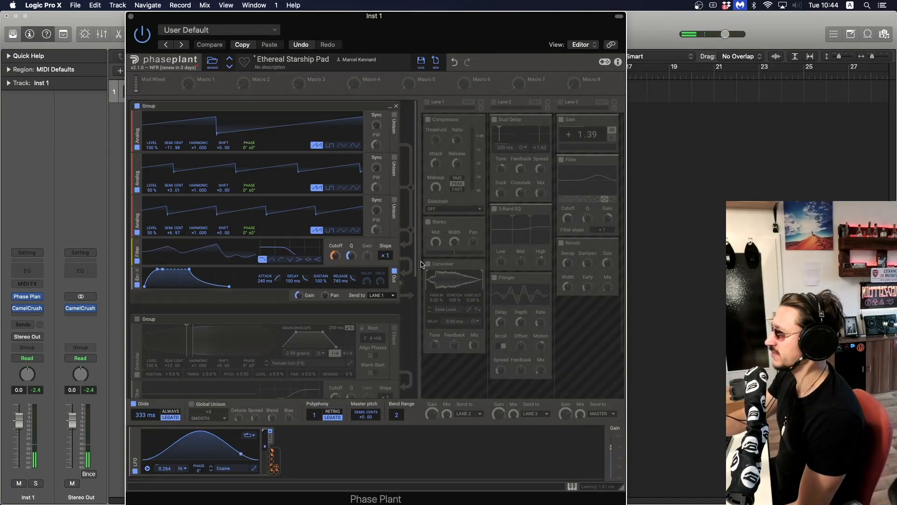
- Bypass the analog group's filter and its second and third oscillators to compare the sound, restoring each module
click(137, 261)
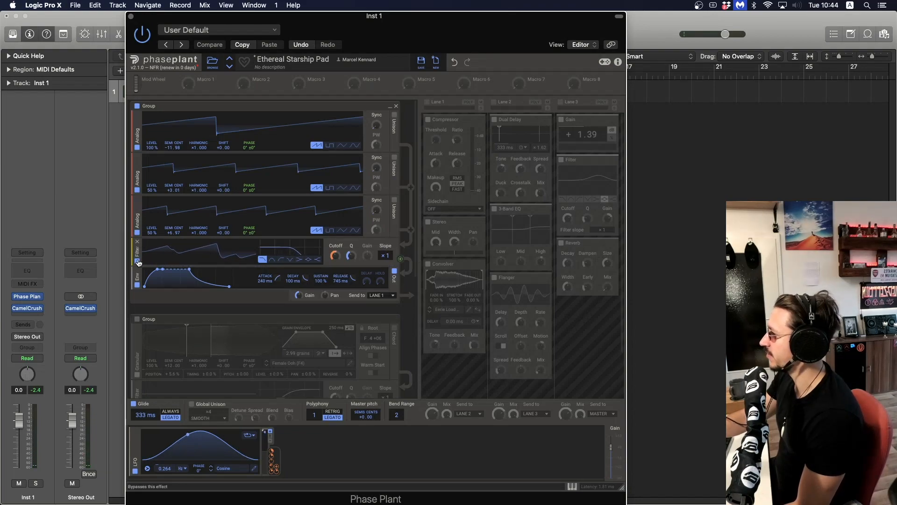
click(137, 261)
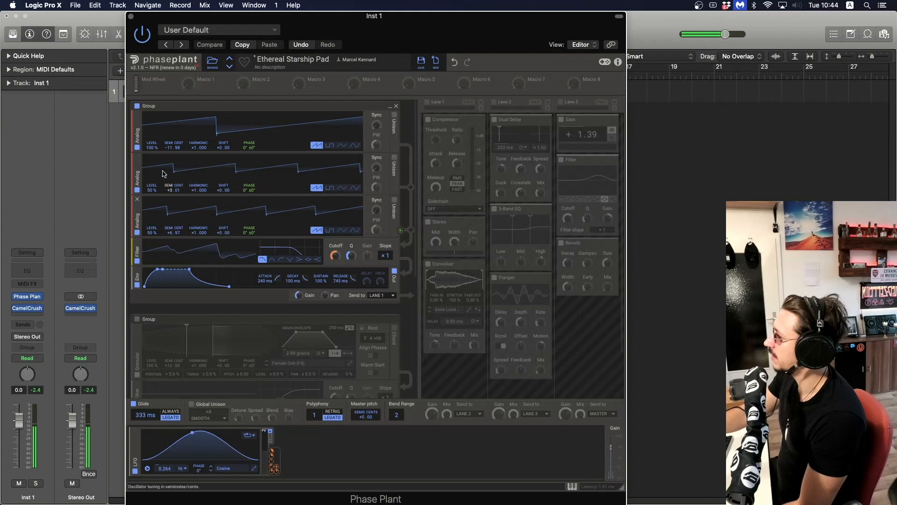
click(137, 190)
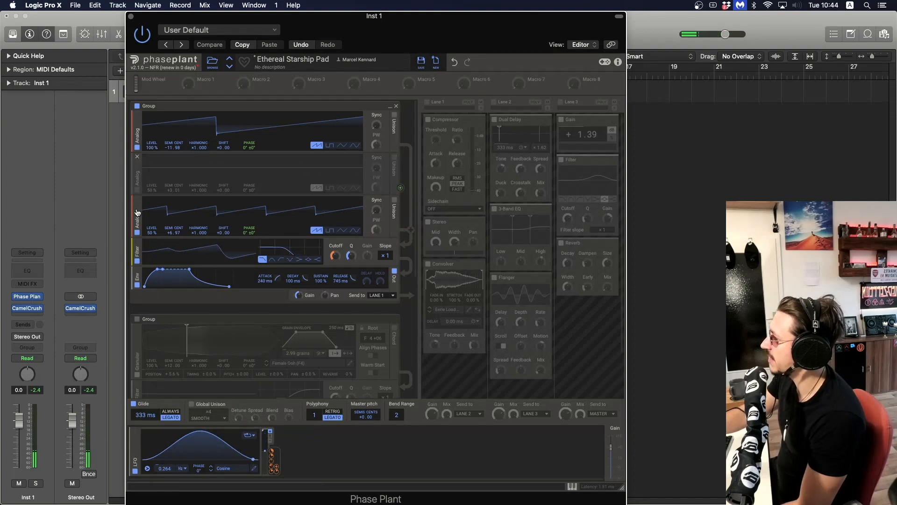
click(137, 233)
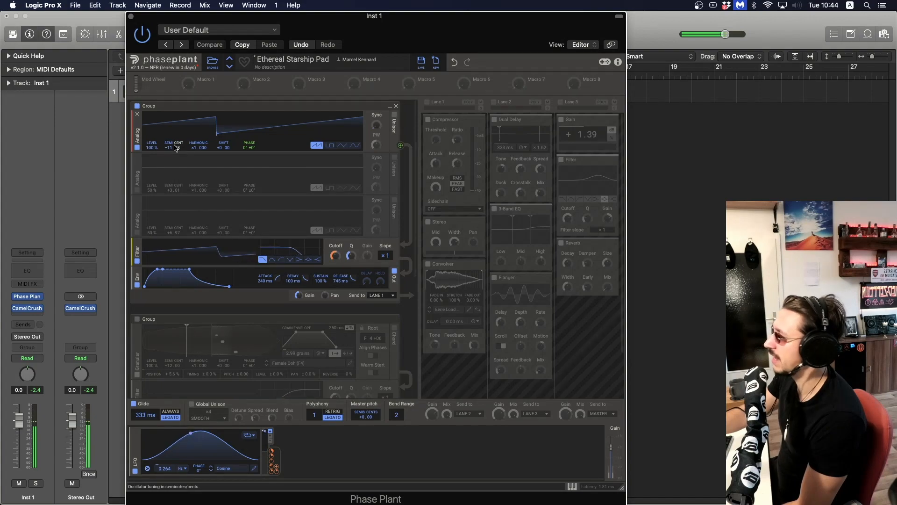
click(137, 190)
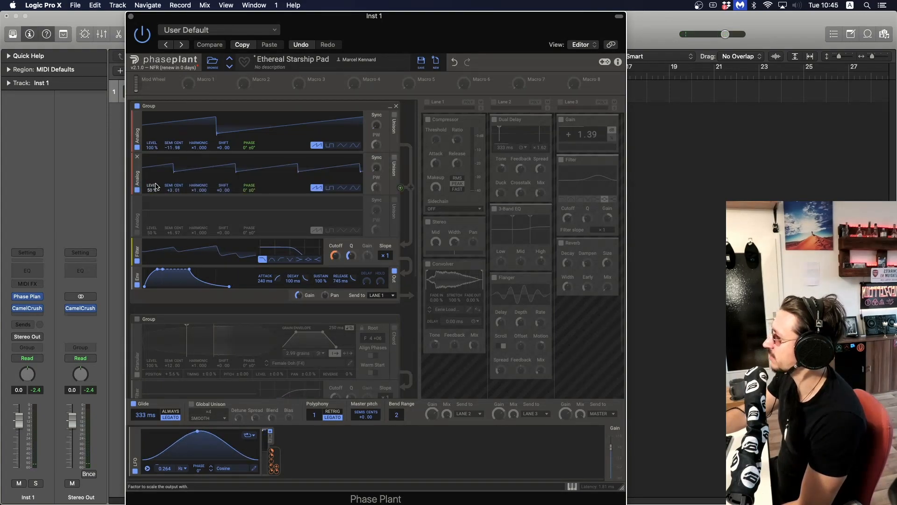
click(138, 233)
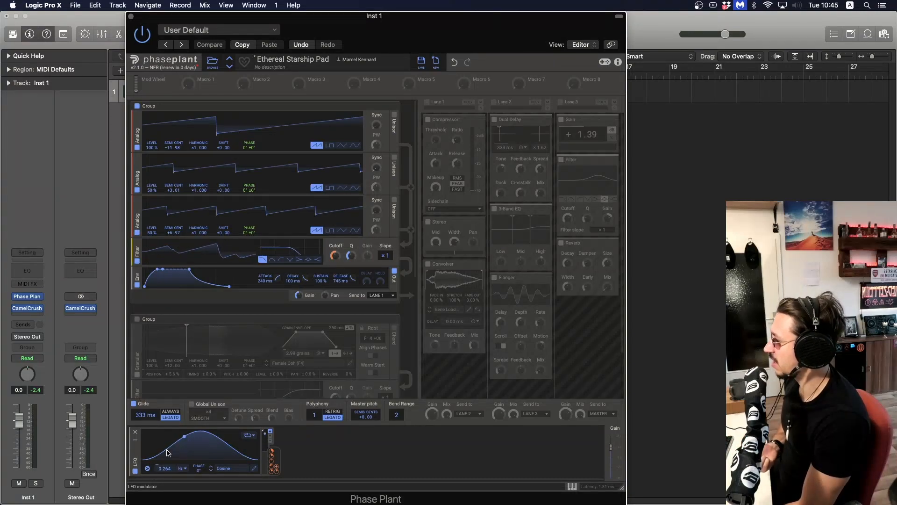
- View the Classic waveform presets available for the LFO and close the browser without changing the shape
click(229, 469)
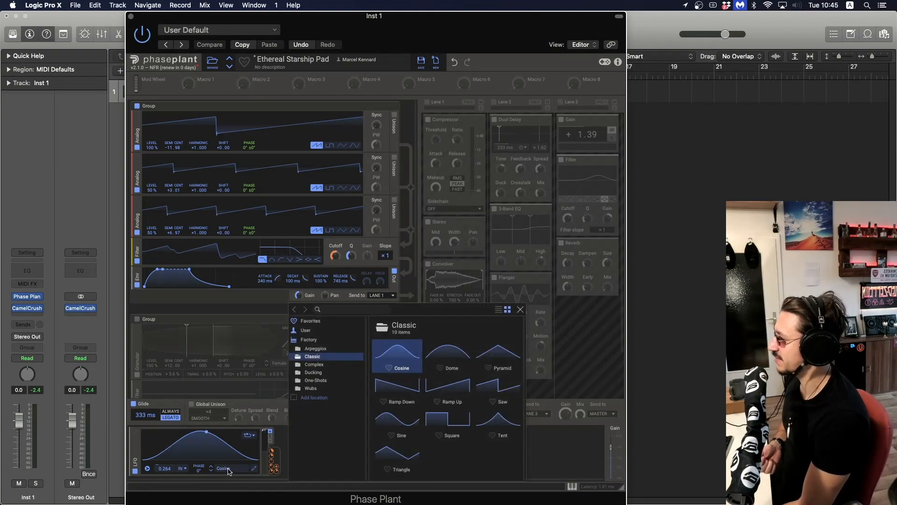
click(520, 311)
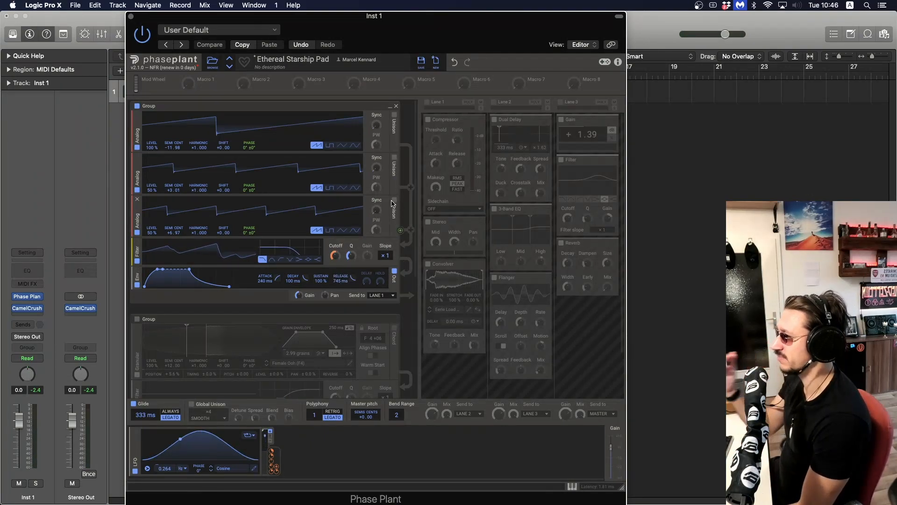
- Enable the granular group alongside the analog oscillator group
scroll(173, 306, down, 2)
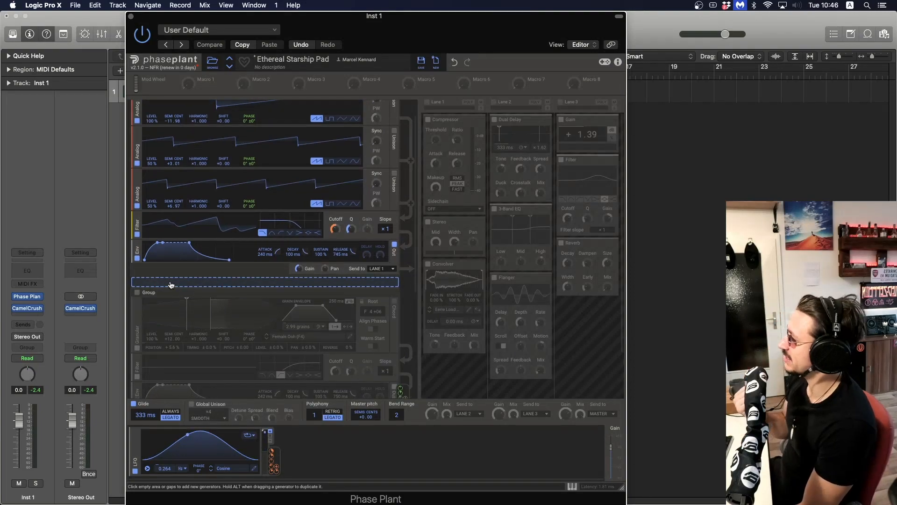
scroll(170, 283, down, 1)
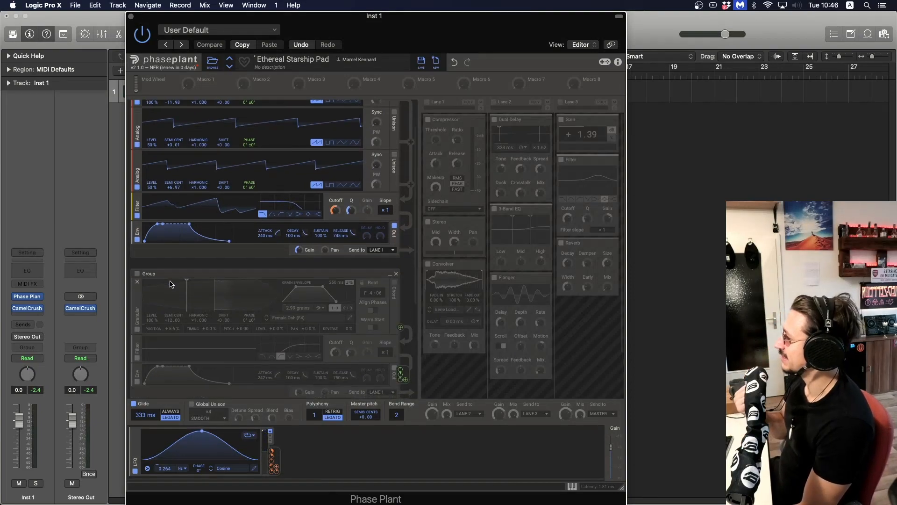
click(137, 273)
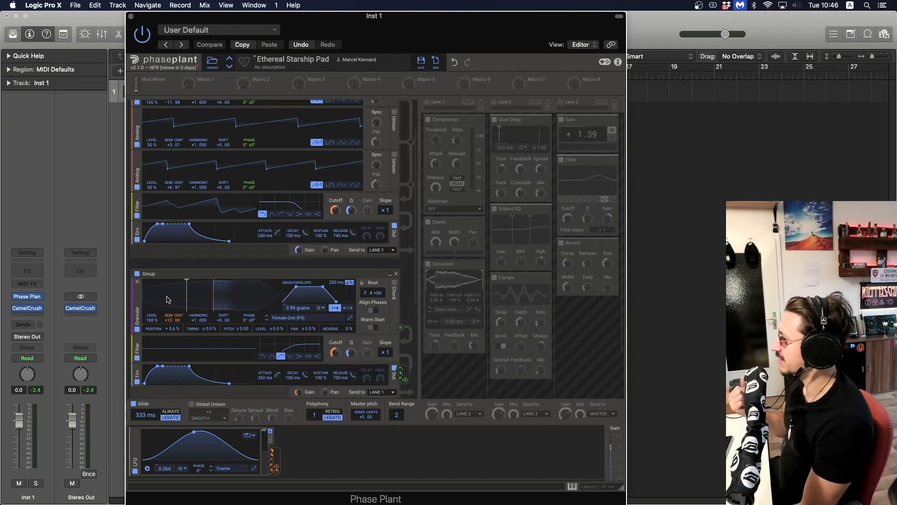
scroll(295, 206, down, 2)
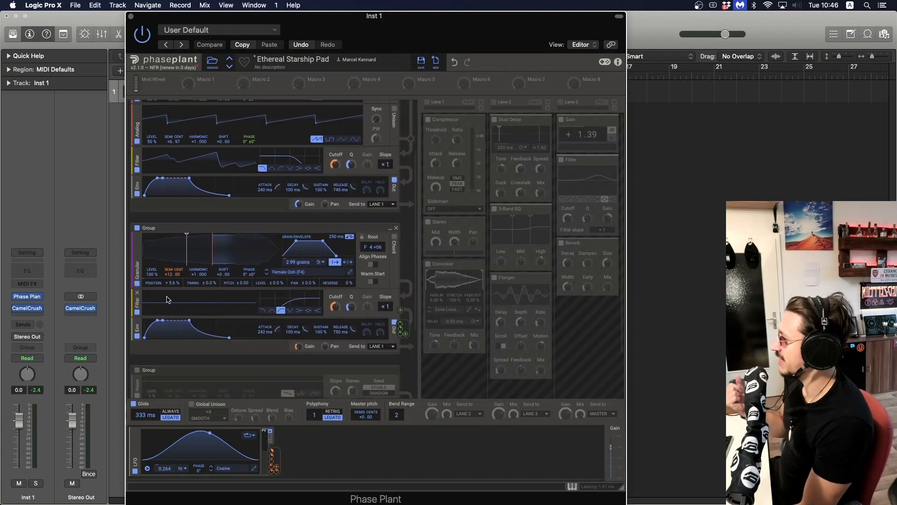
- Browse the factory Vocals samples for the granular generator and close the browser, keeping Female Ooh (F4)
click(287, 272)
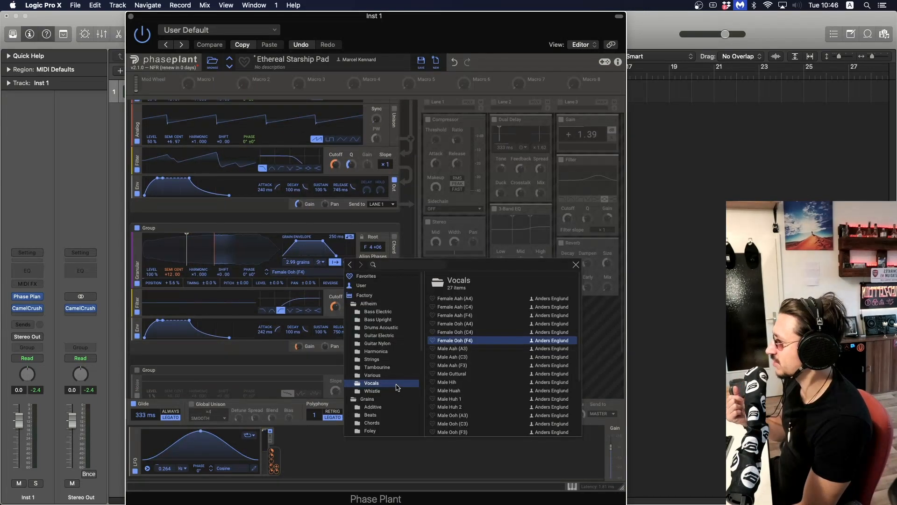
click(576, 264)
scroll(291, 286, up, 2)
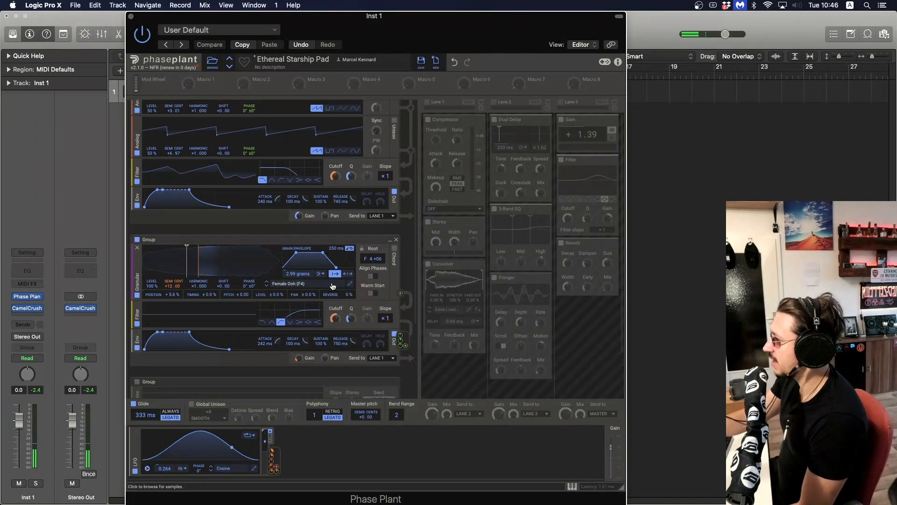
- Examine the envelope modulation on the analog oscillators' phase and the granular group's envelope and gain
scroll(327, 243, up, 6)
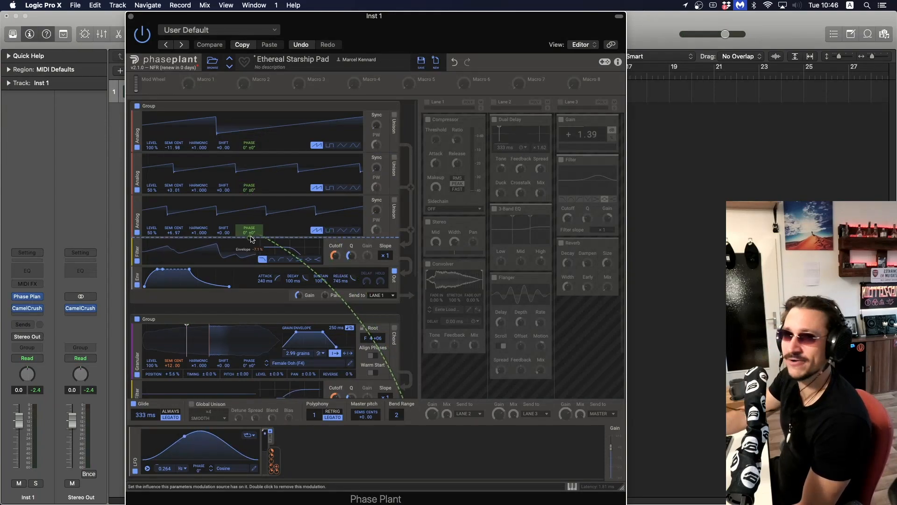
scroll(256, 331, down, 2)
scroll(256, 330, down, 6)
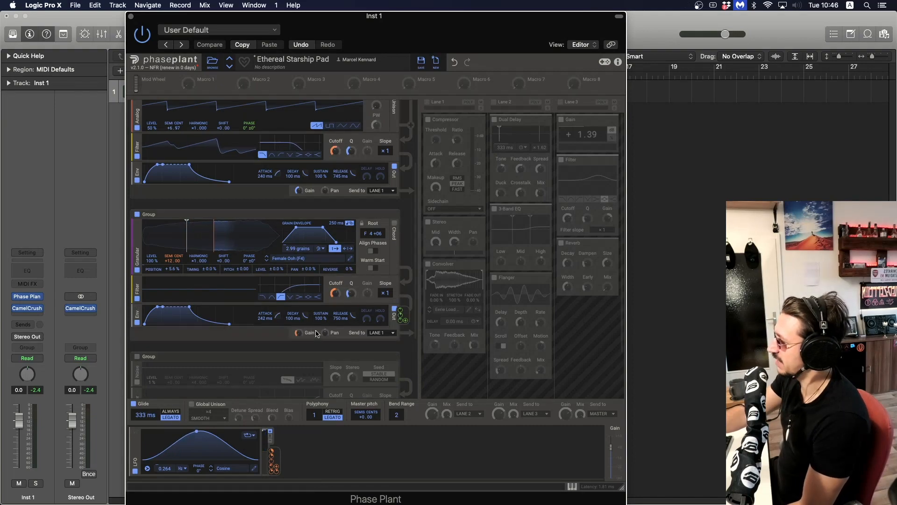
mouse_move(307, 339)
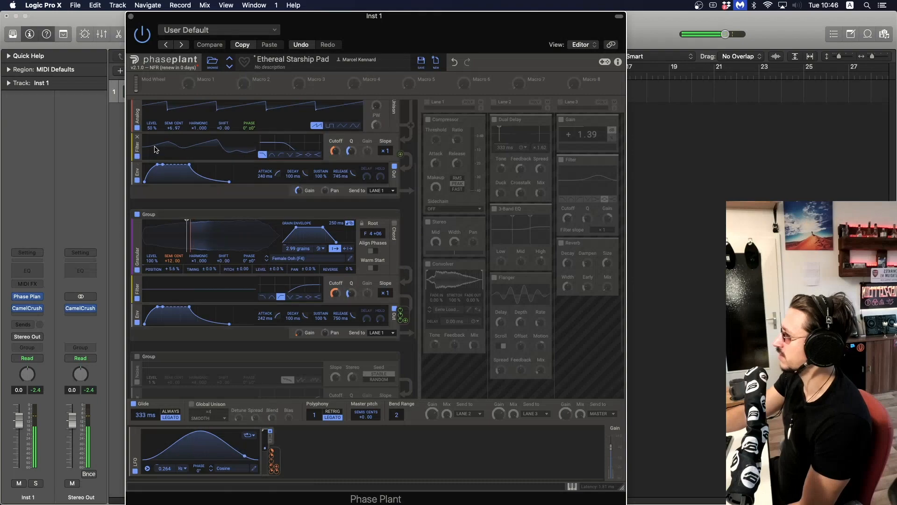
- Disable the analog oscillator group to isolate the granular group and bring its grain settings into view
scroll(136, 102, up, 3)
click(137, 106)
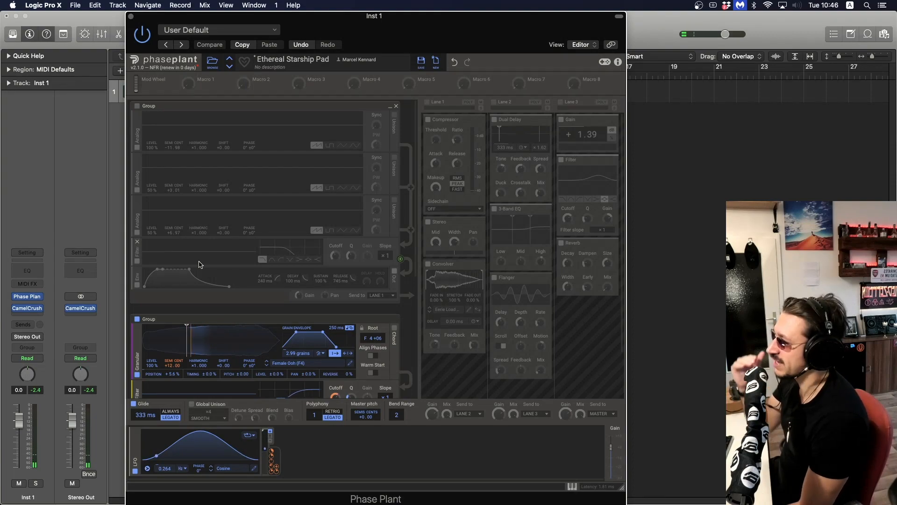
scroll(217, 340, down, 1)
scroll(217, 340, down, 5)
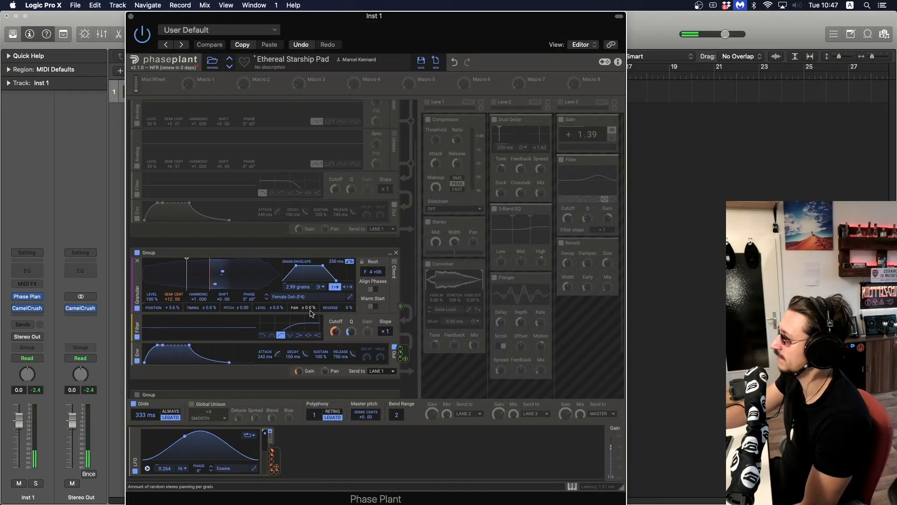
- Enable the analog oscillator group and the noise generator group alongside the granular group
scroll(257, 238, up, 3)
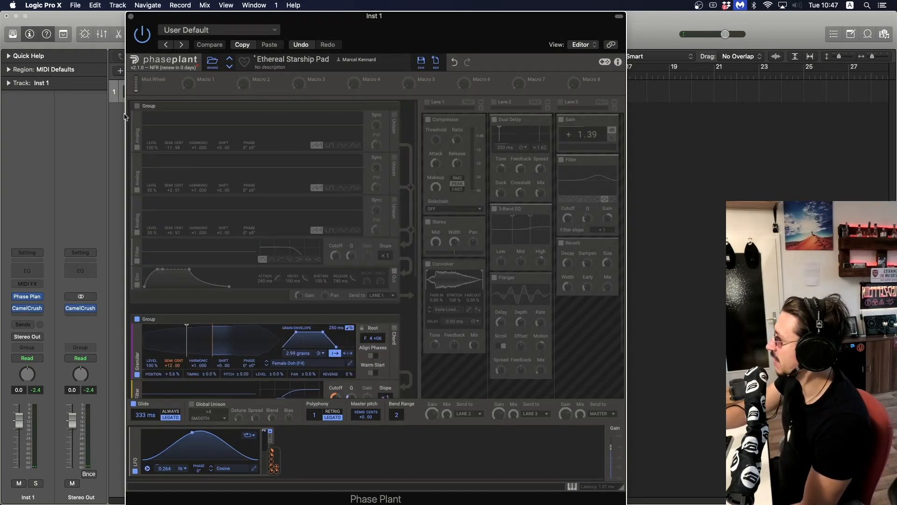
click(137, 107)
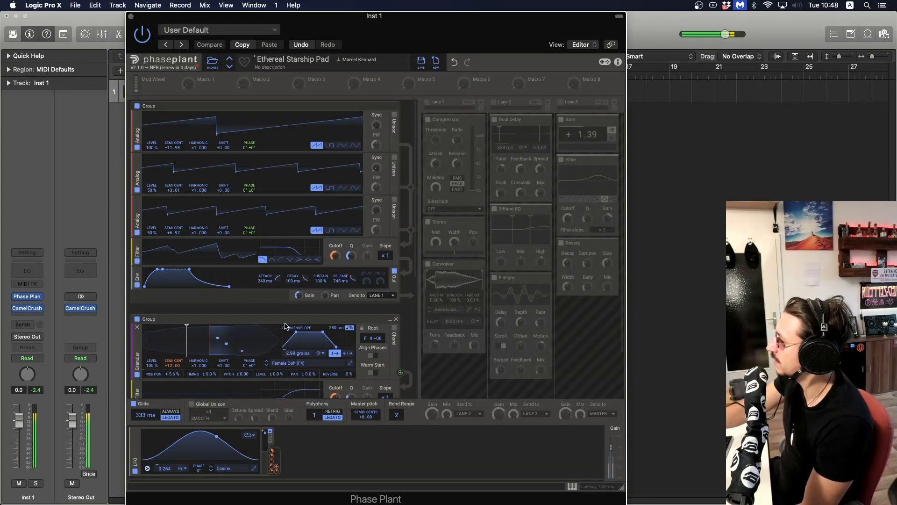
scroll(285, 325, down, 3)
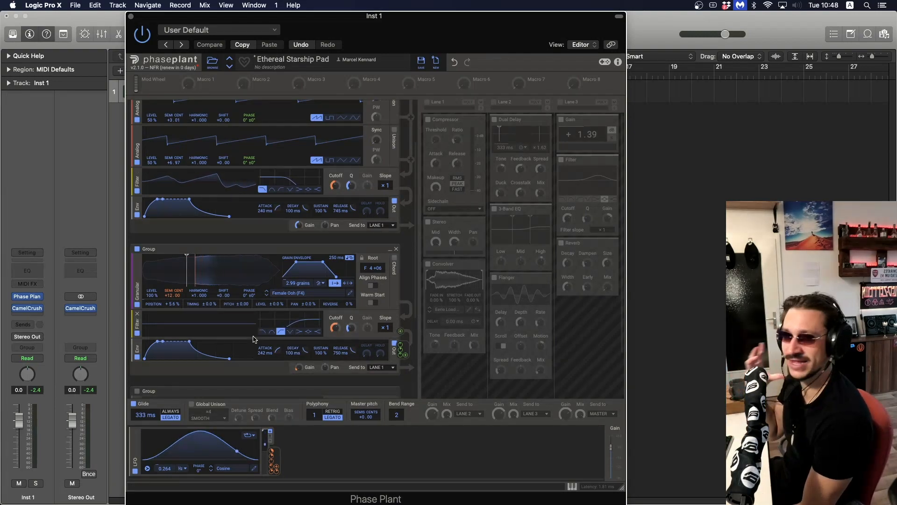
scroll(257, 350, down, 3)
scroll(258, 350, down, 3)
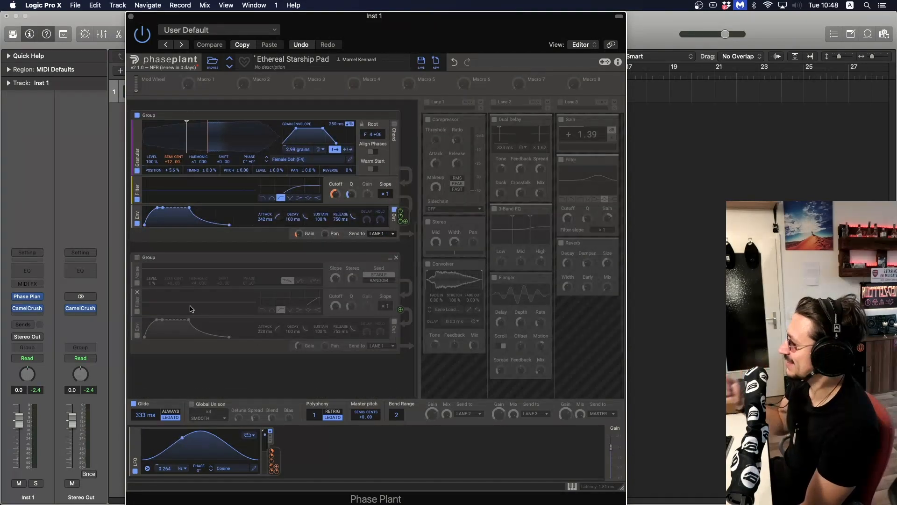
click(137, 258)
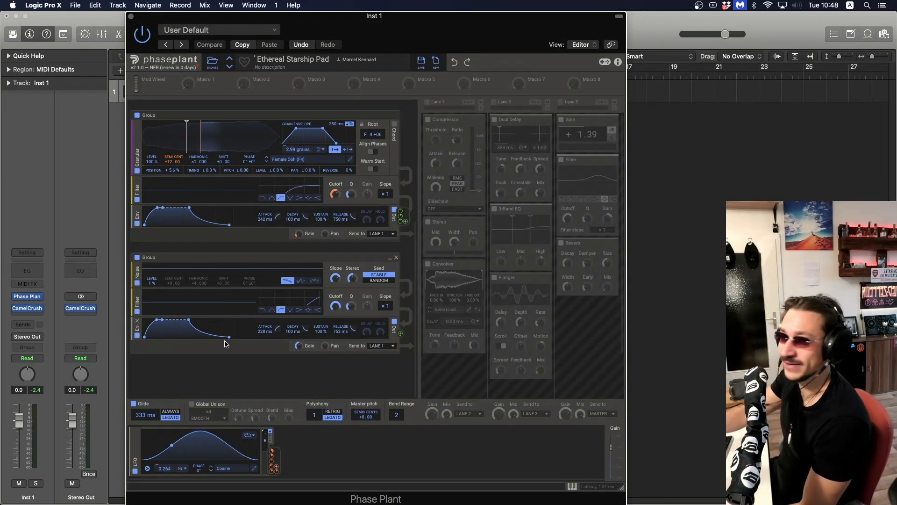
- Enable Global Unison with four Smooth voices and check its spread control
click(192, 405)
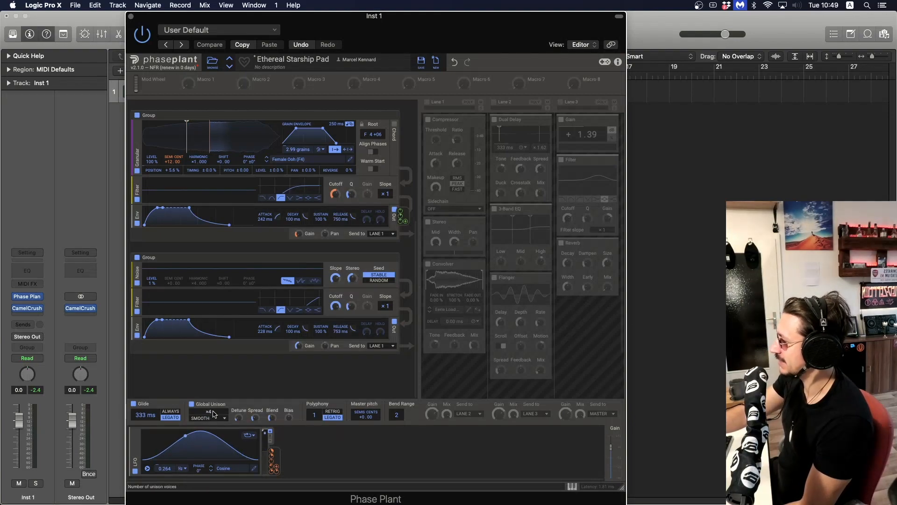
drag(255, 418, 254, 420)
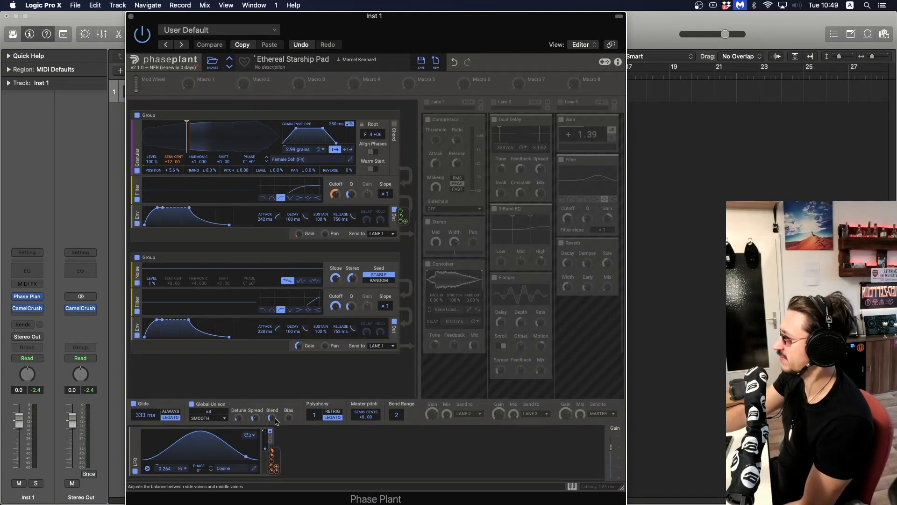
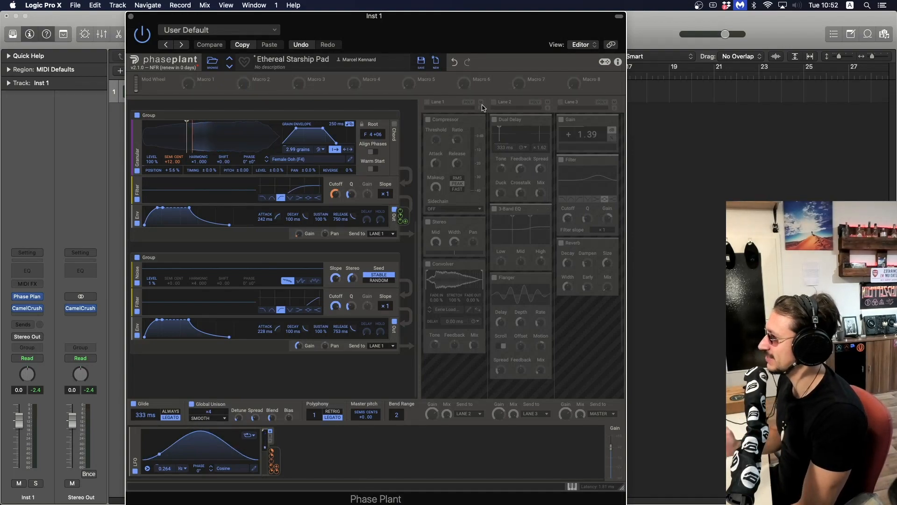
- Enable effects Lane 1 with Stereo and Convolver disabled so only the Compressor is active
click(431, 104)
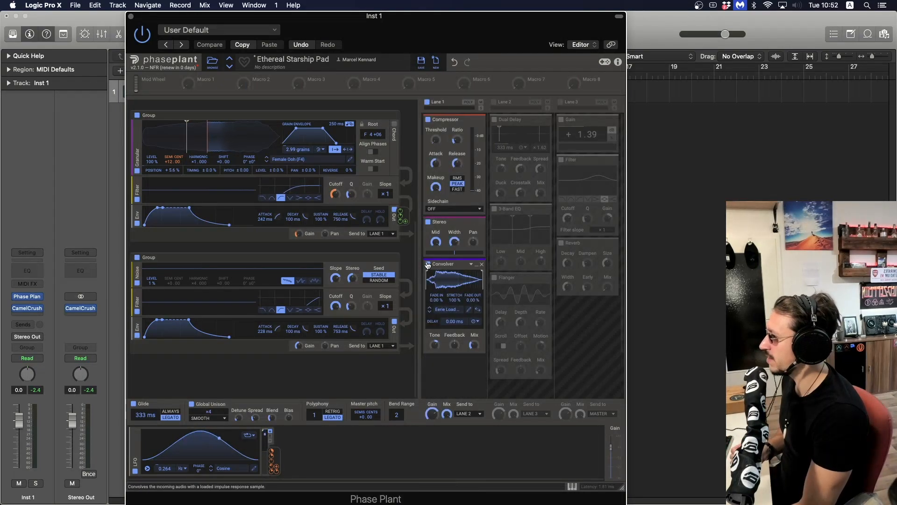
click(428, 221)
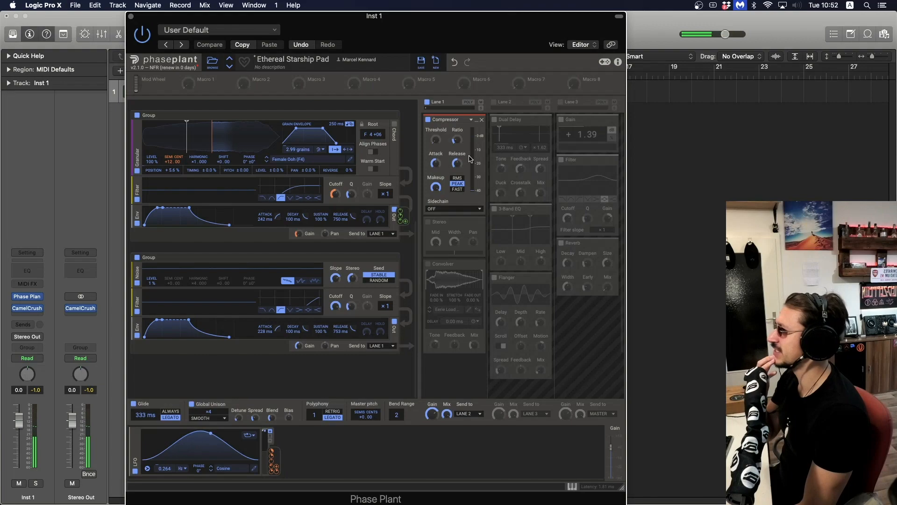
- Compare the Lane 1 Compressor bypassed and active, and inspect its makeup and threshold settings
click(429, 120)
click(428, 121)
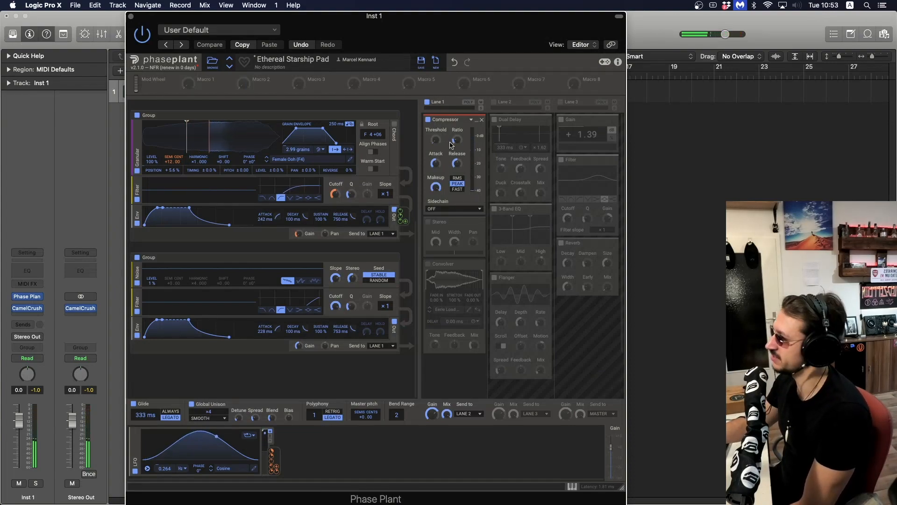
drag(435, 186, 435, 186)
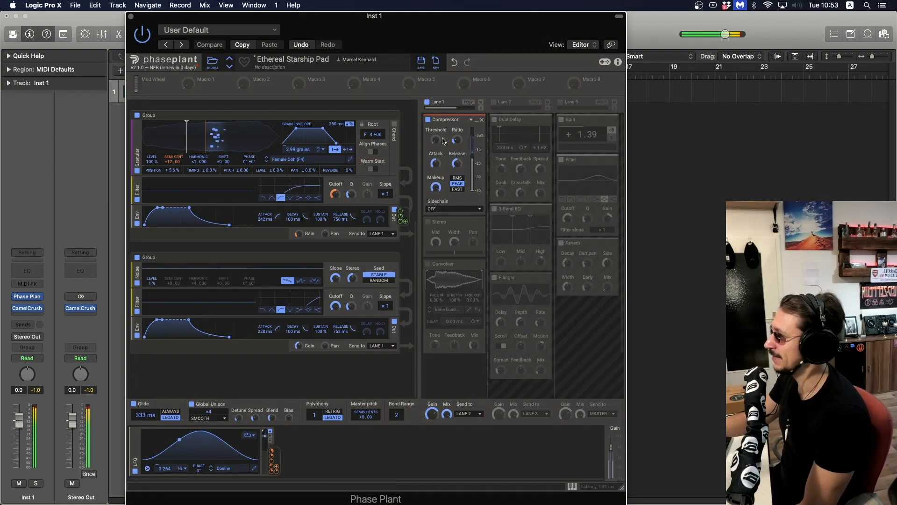
drag(435, 140, 438, 141)
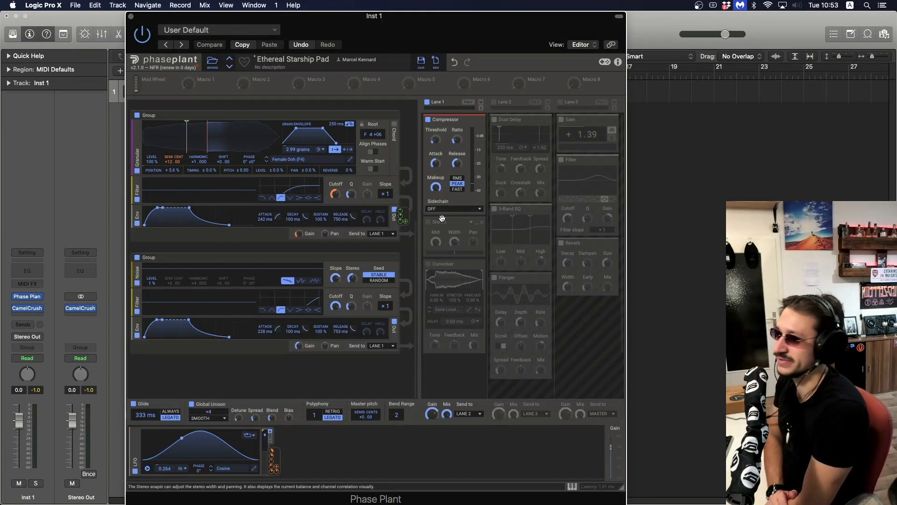
- Enable the Stereo effect in Lane 1, inspect its width, and compare the sound with it bypassed and active
click(428, 223)
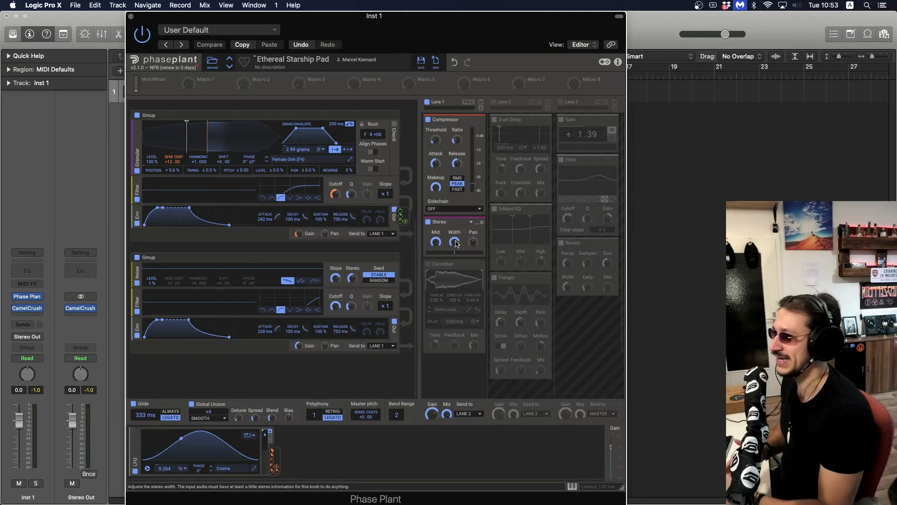
mouse_move(455, 244)
mouse_down()
mouse_move(456, 255)
mouse_move(455, 247)
mouse_up()
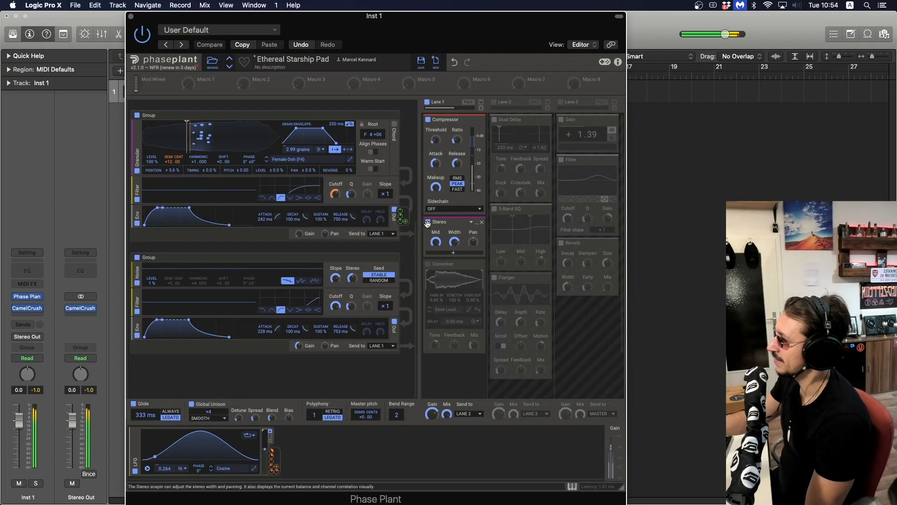
click(428, 223)
click(428, 226)
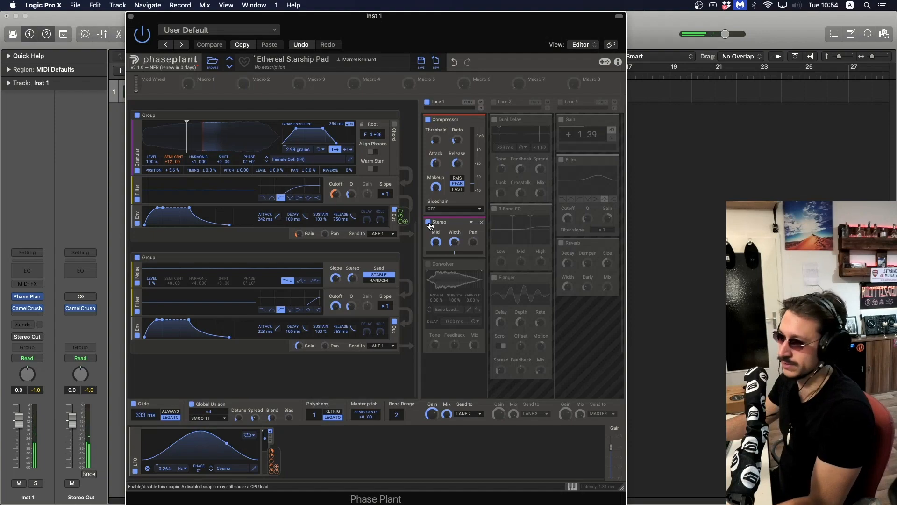
- Enable the Convolver in Lane 1 and inspect its Spaces Real impulse responses and tone, keeping Eerie Loading Dock
click(429, 266)
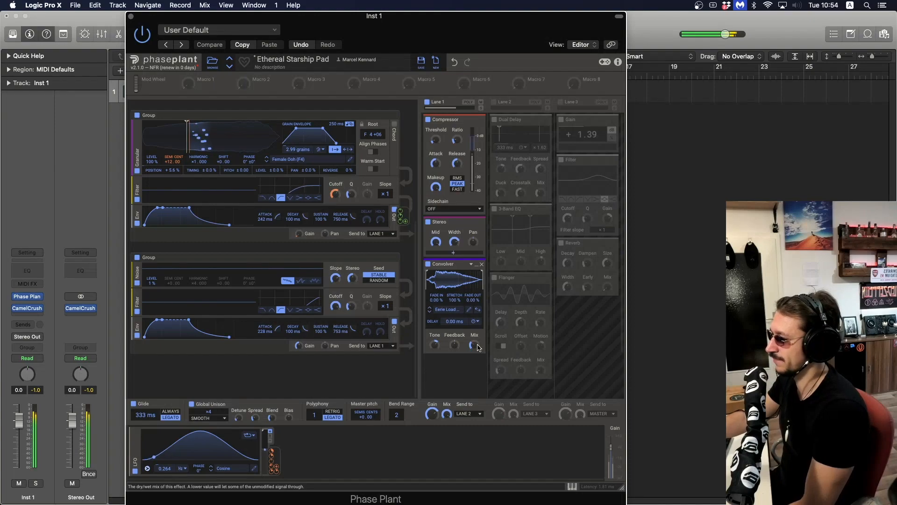
click(455, 311)
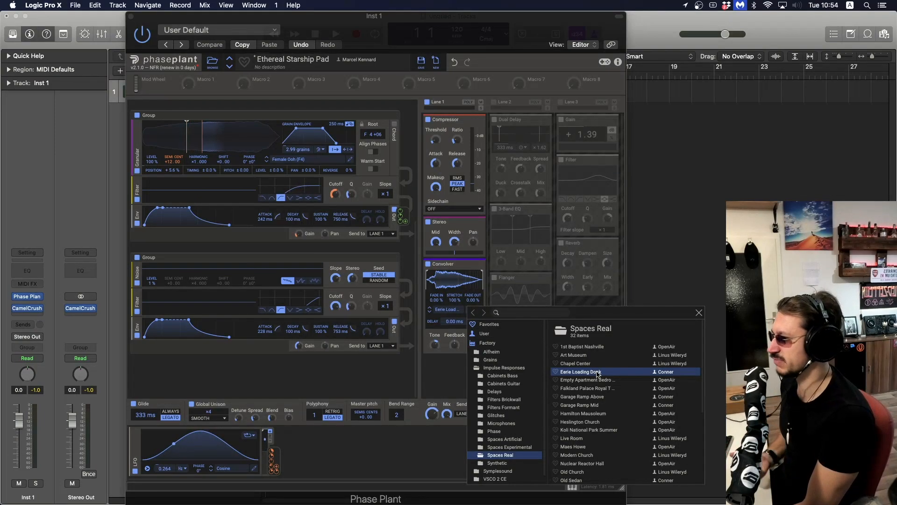
click(699, 312)
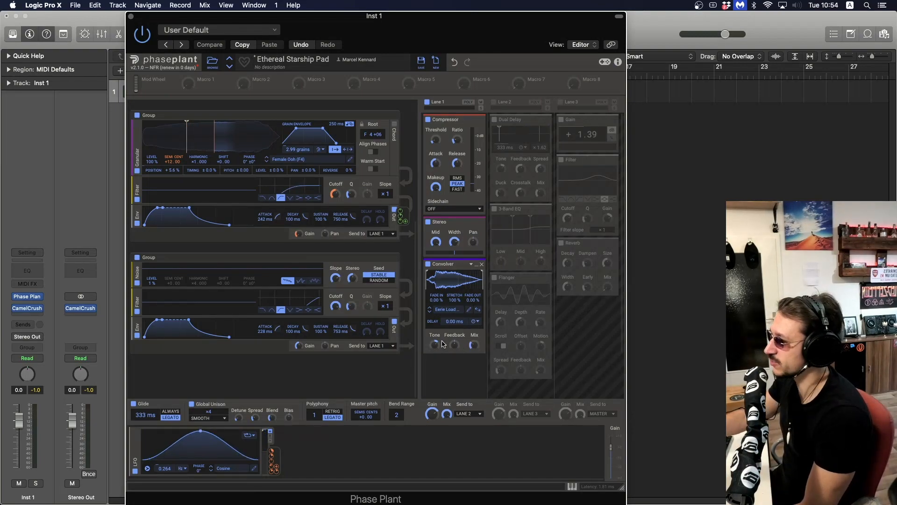
drag(435, 345, 436, 345)
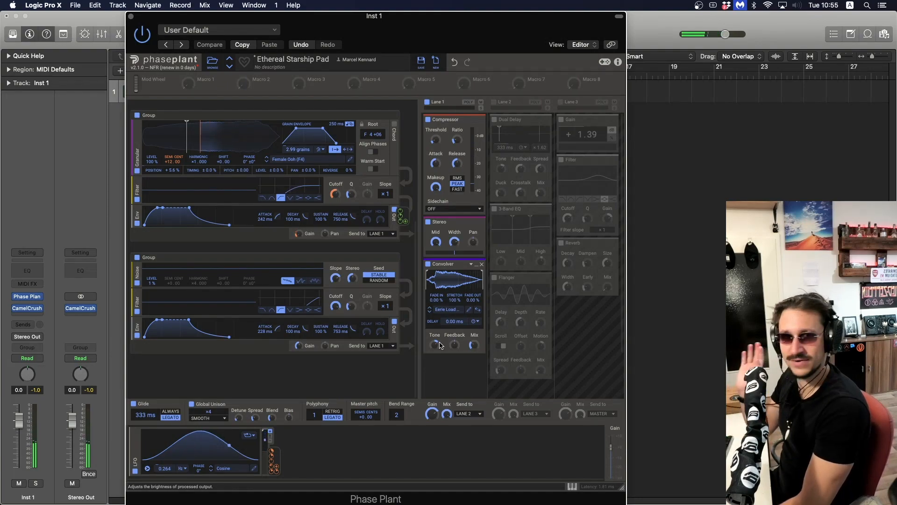
- Enable effects Lane 2 with the 3-Band EQ and Flanger disabled so only the Dual Delay is active
click(494, 102)
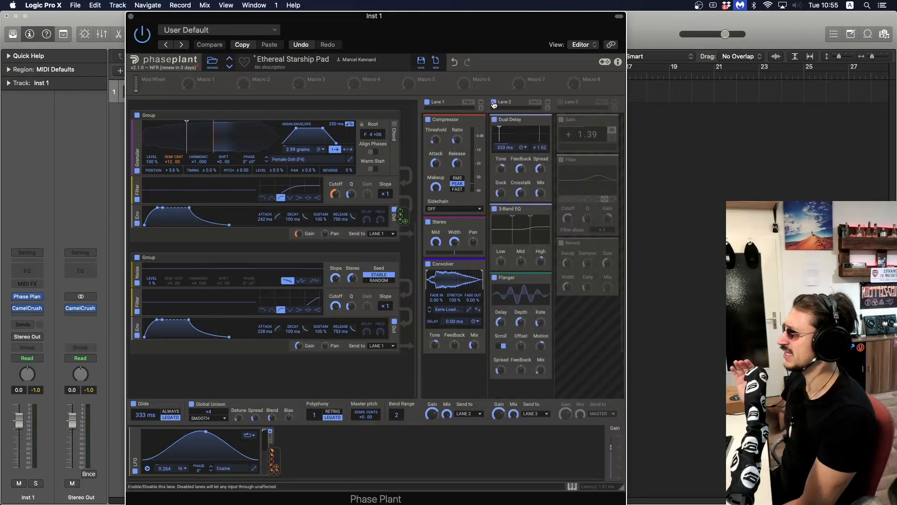
click(495, 210)
click(495, 278)
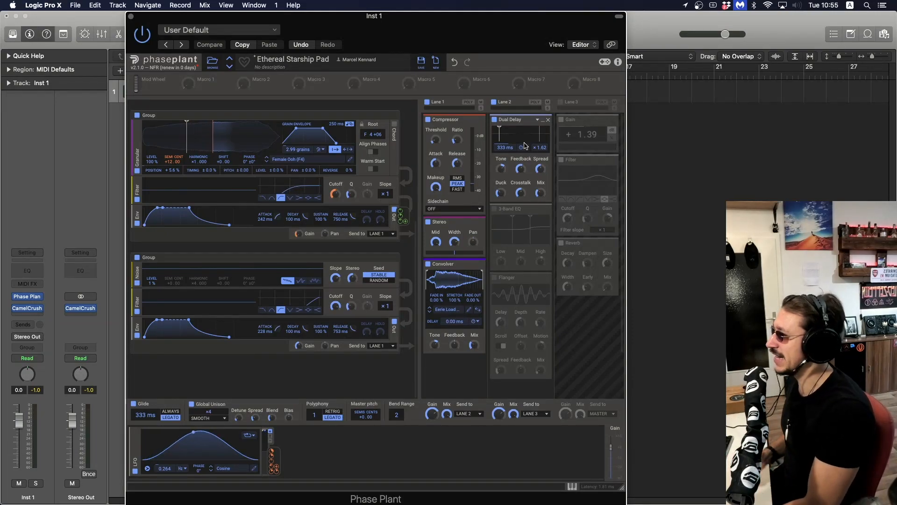
- Enable the 3-Band EQ in Lane 2 and examine the LFO modulation on the granular group's gain
click(494, 209)
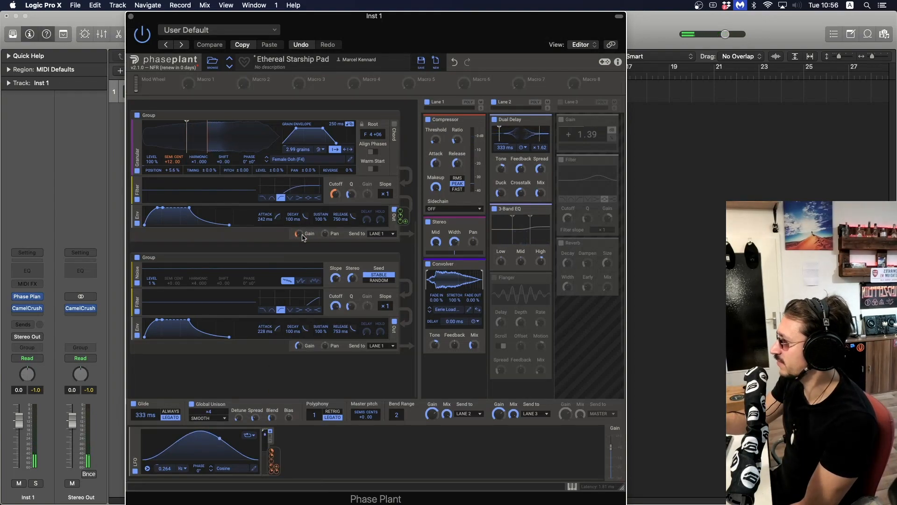
drag(305, 240, 304, 238)
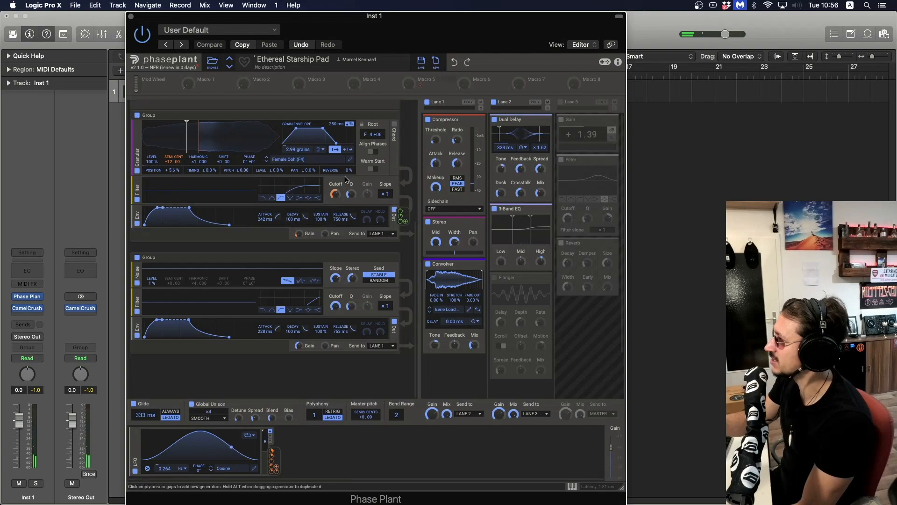
drag(271, 452, 299, 234)
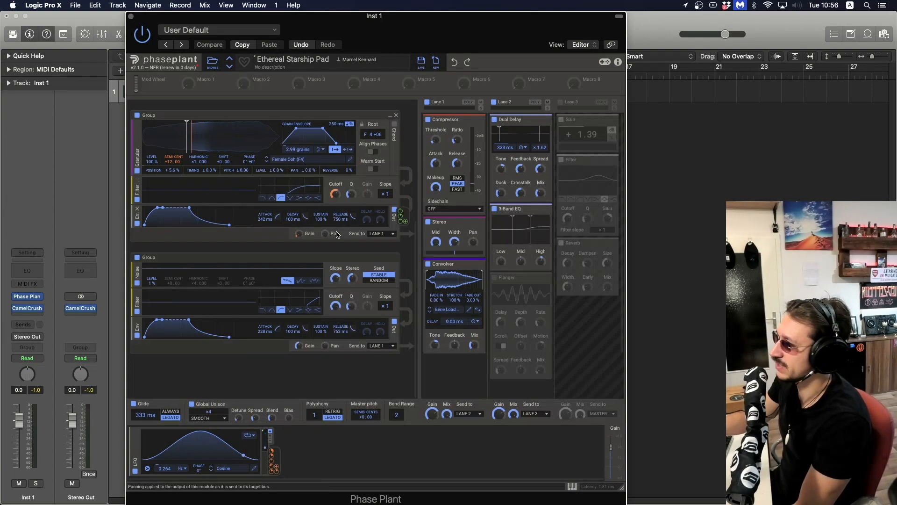
- Enable the Flanger in Lane 2 and check its mix amount
scroll(285, 223, up, 5)
scroll(499, 309, down, 2)
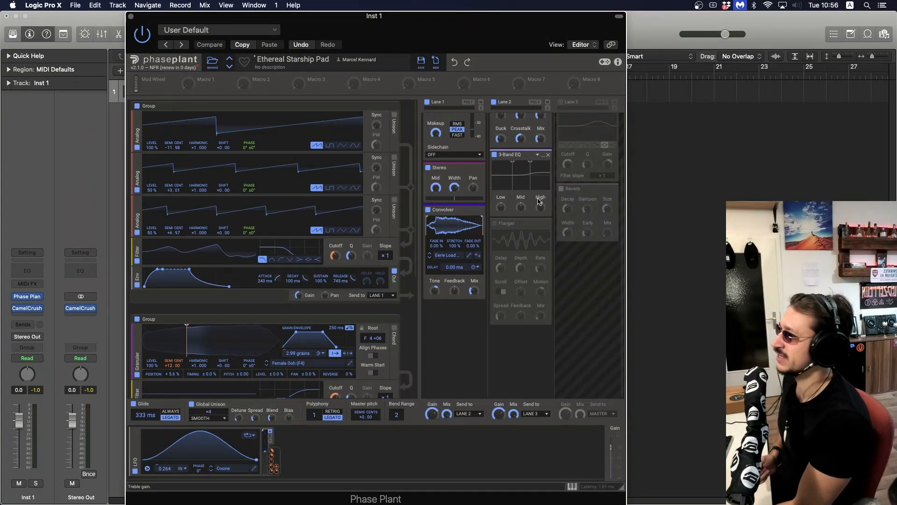
click(495, 223)
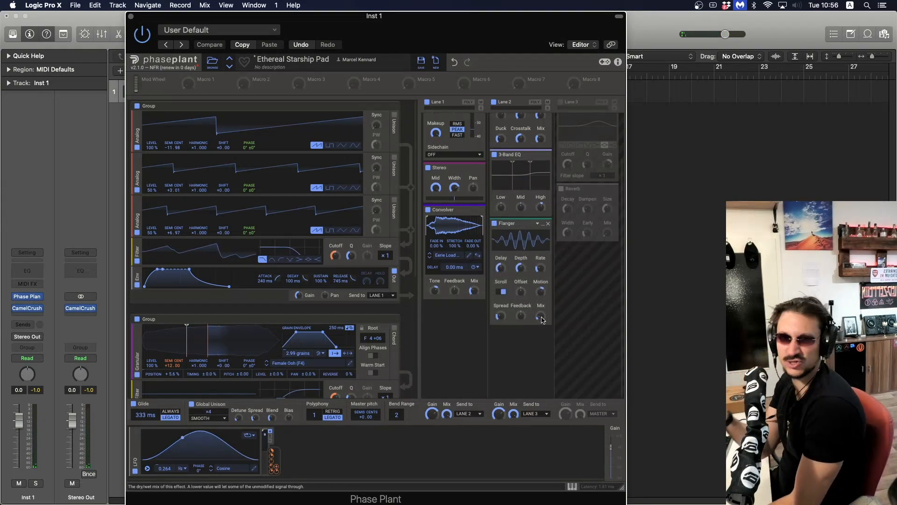
mouse_move(542, 320)
mouse_down()
mouse_move(542, 306)
mouse_move(540, 322)
mouse_up()
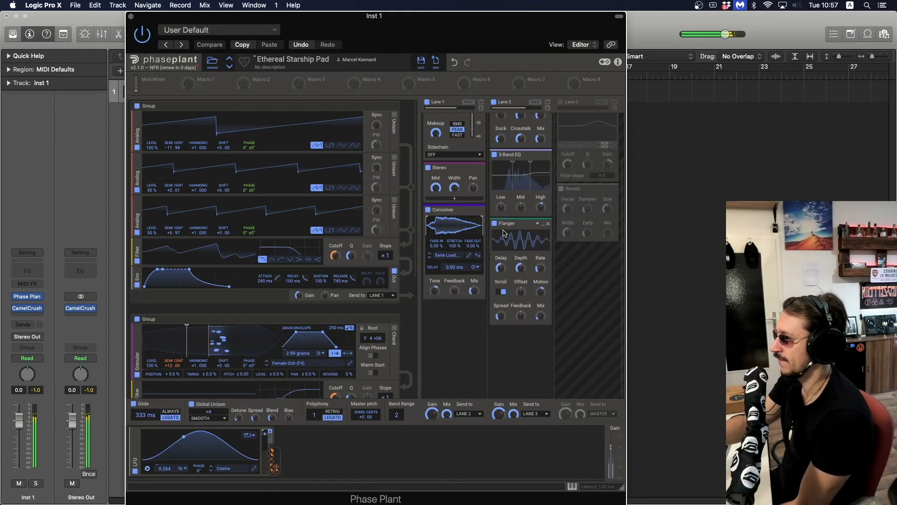
- Enable effects Lane 3, isolating its Gain effect before re-enabling the Filter and Reverb
scroll(565, 264, up, 3)
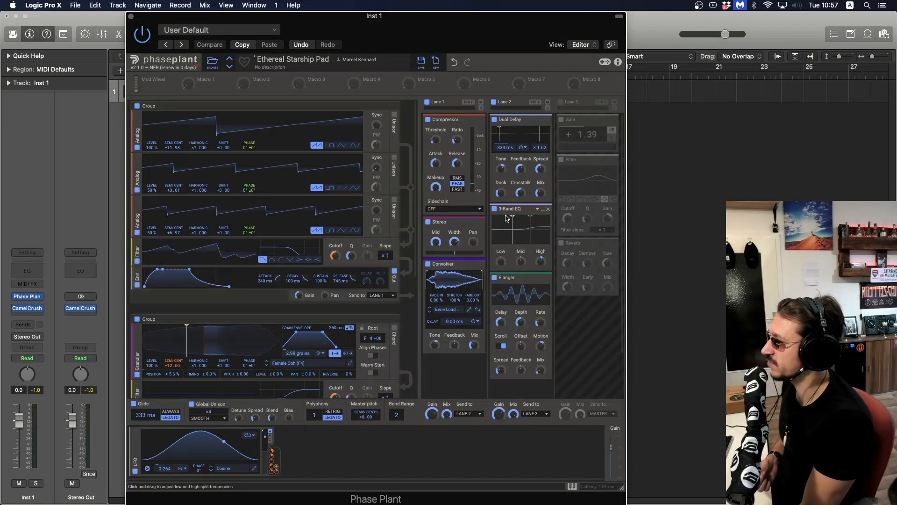
click(560, 102)
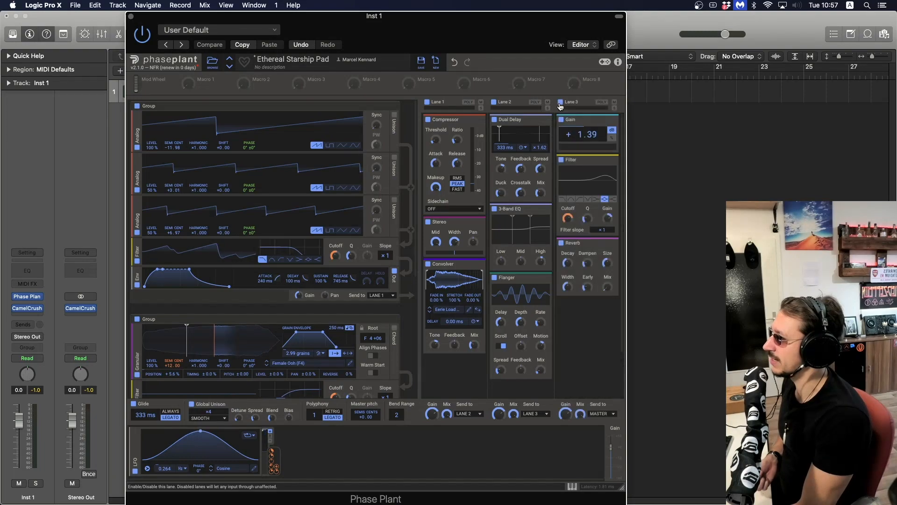
click(561, 243)
click(563, 160)
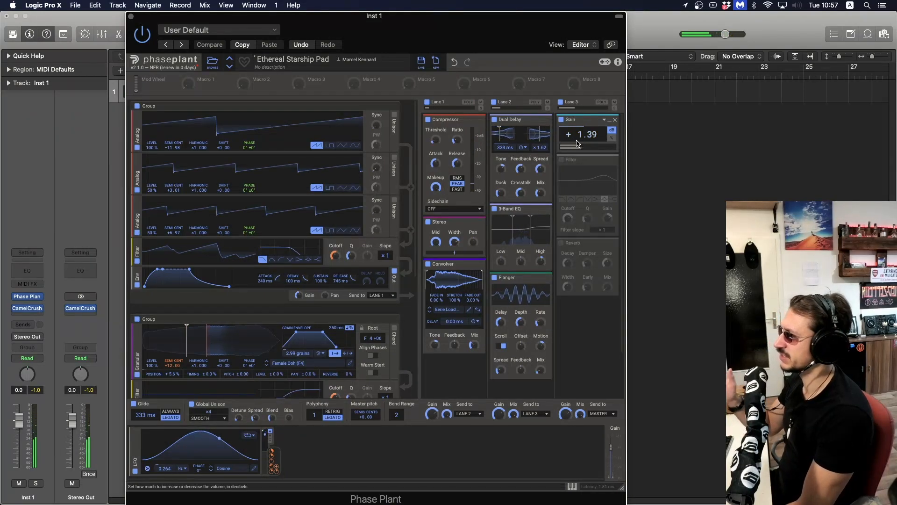
click(562, 160)
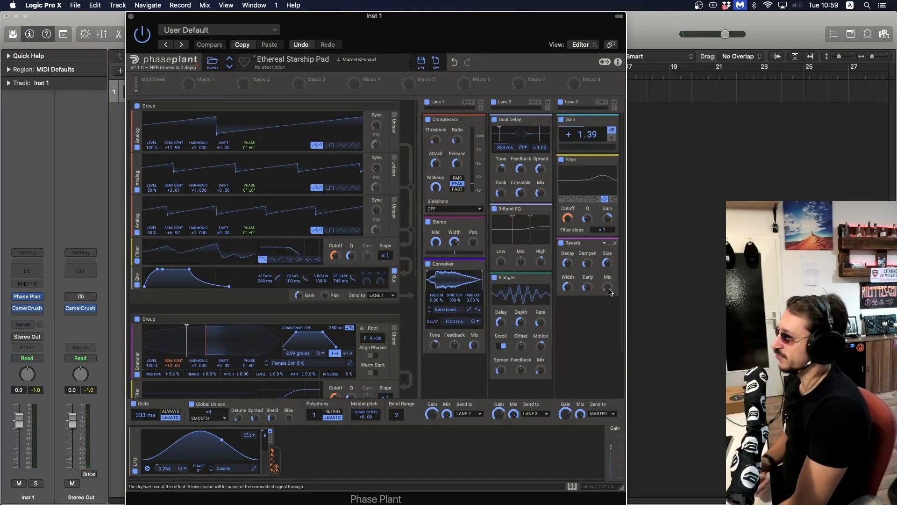
- Close the Phase Plant plugin window and switch to OBS
click(131, 15)
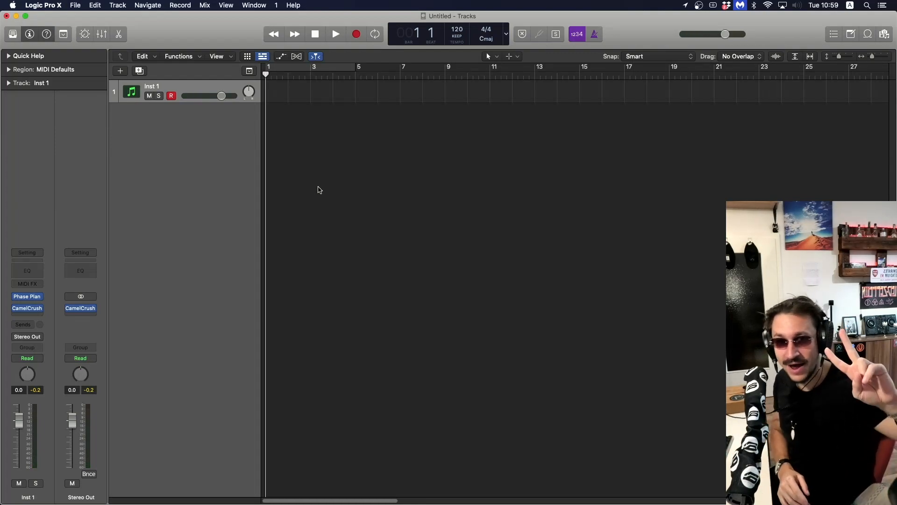
key(ctrl+Up)
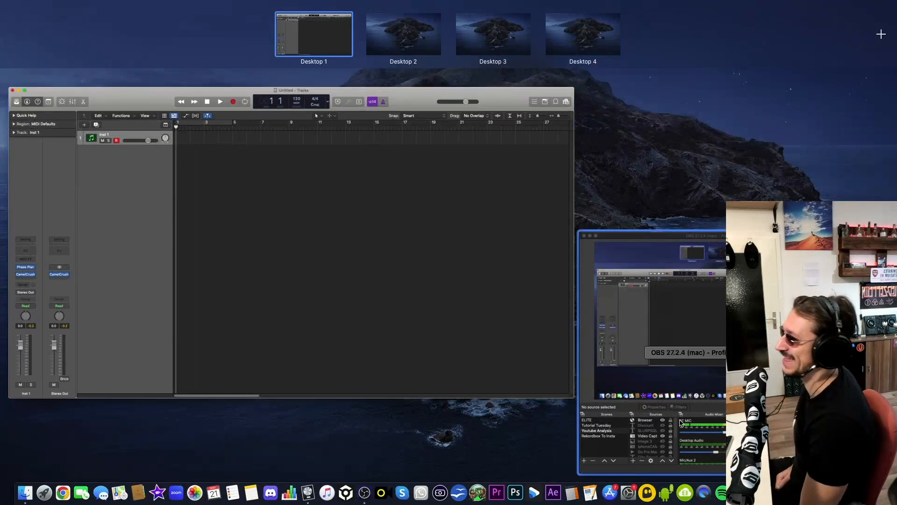
click(682, 422)
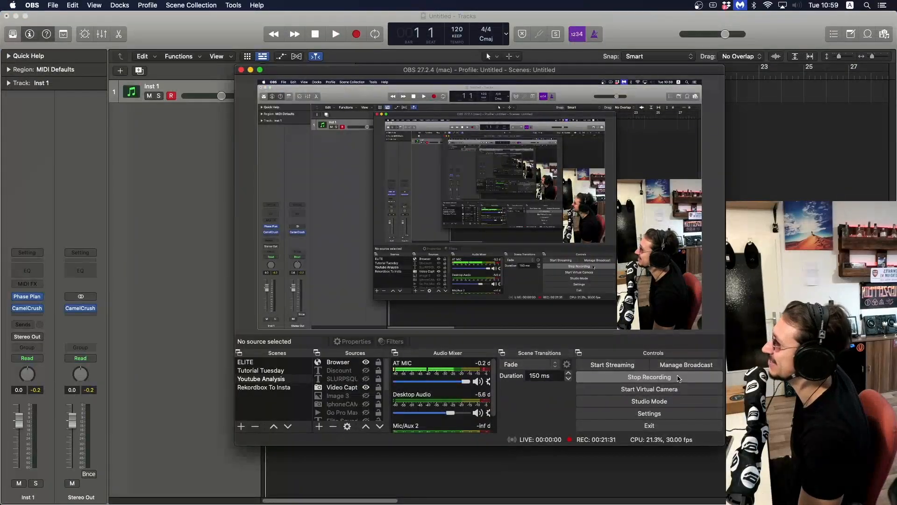